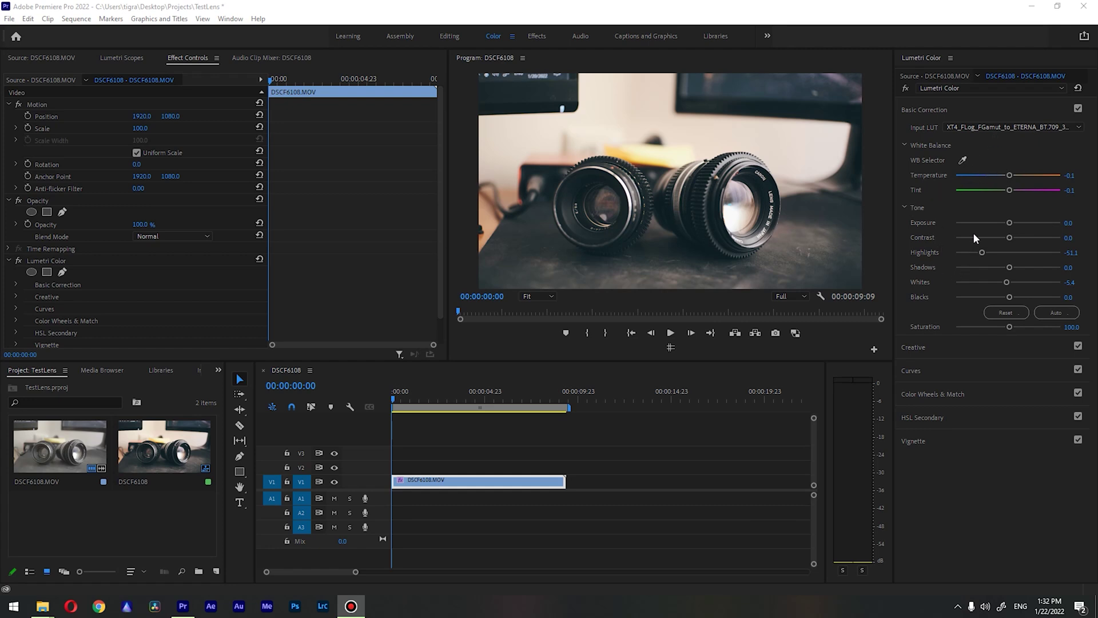
# Show the Creative Vintage look settings and toggle the grade off and on to compare.
pyautogui.click(943, 343)
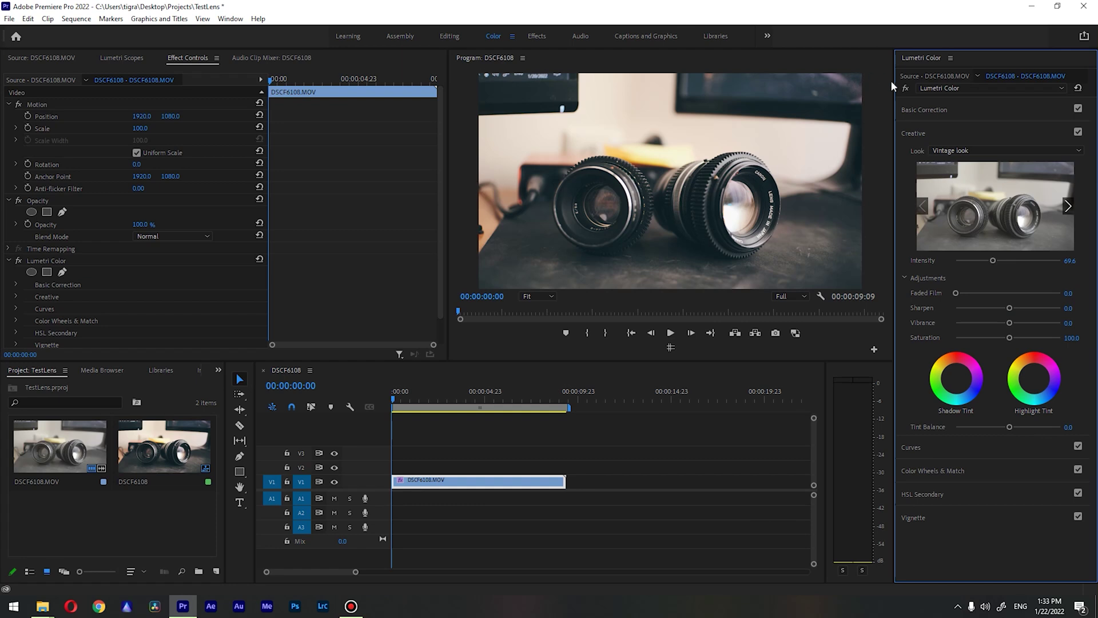
pyautogui.click(908, 89)
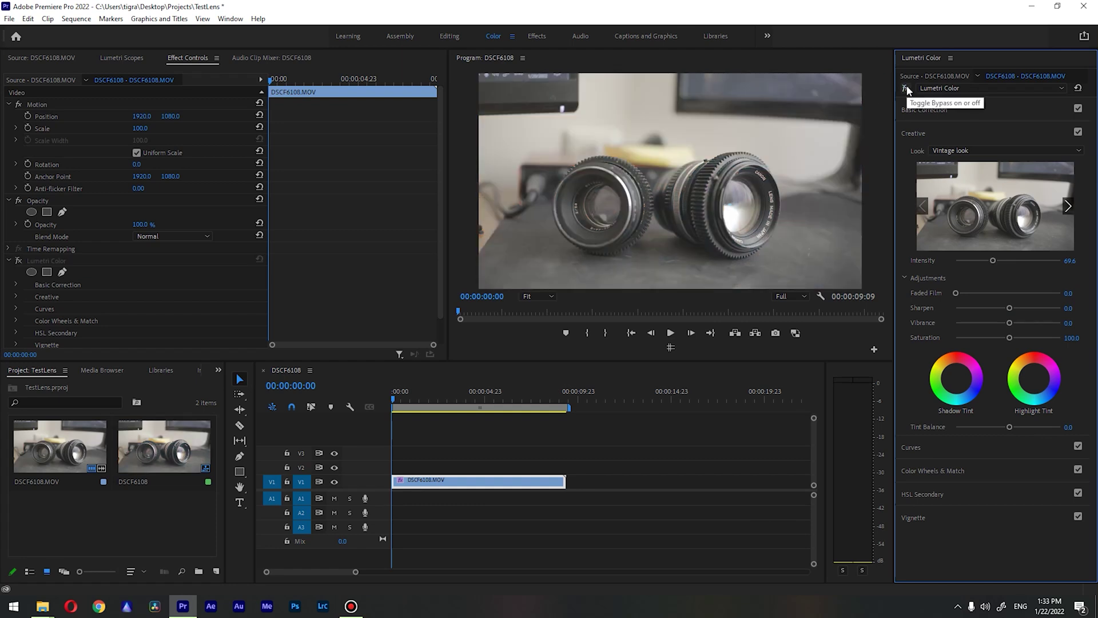
pyautogui.click(908, 89)
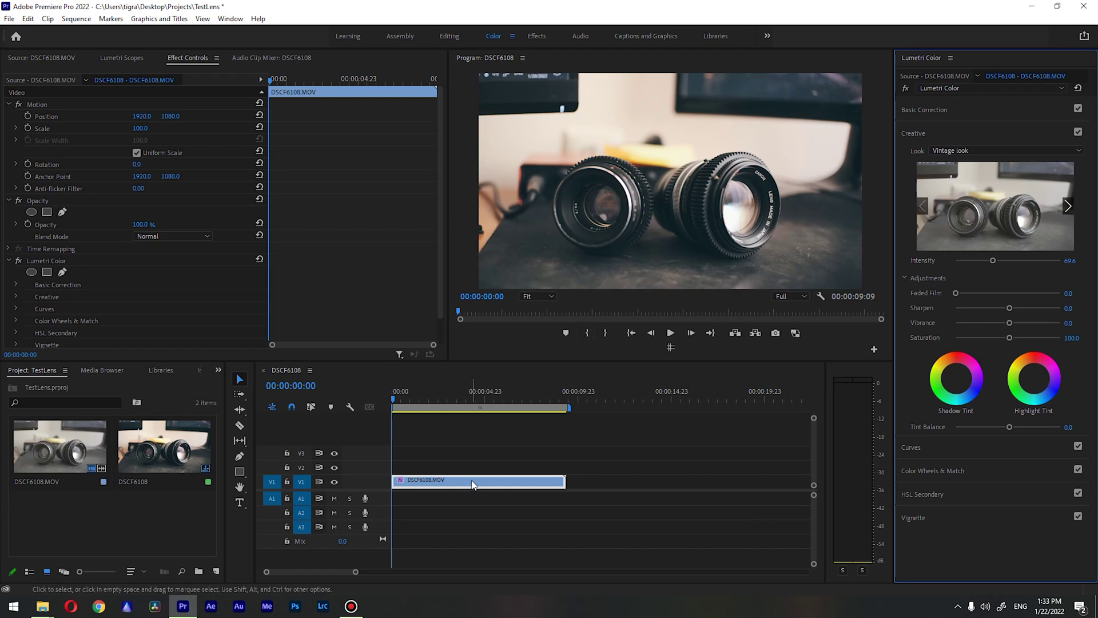
# Duplicate the lens clip onto V2 and split the copy at 00:00:04:16.
pyautogui.moveTo(471, 486); pyautogui.dragTo(477, 475)
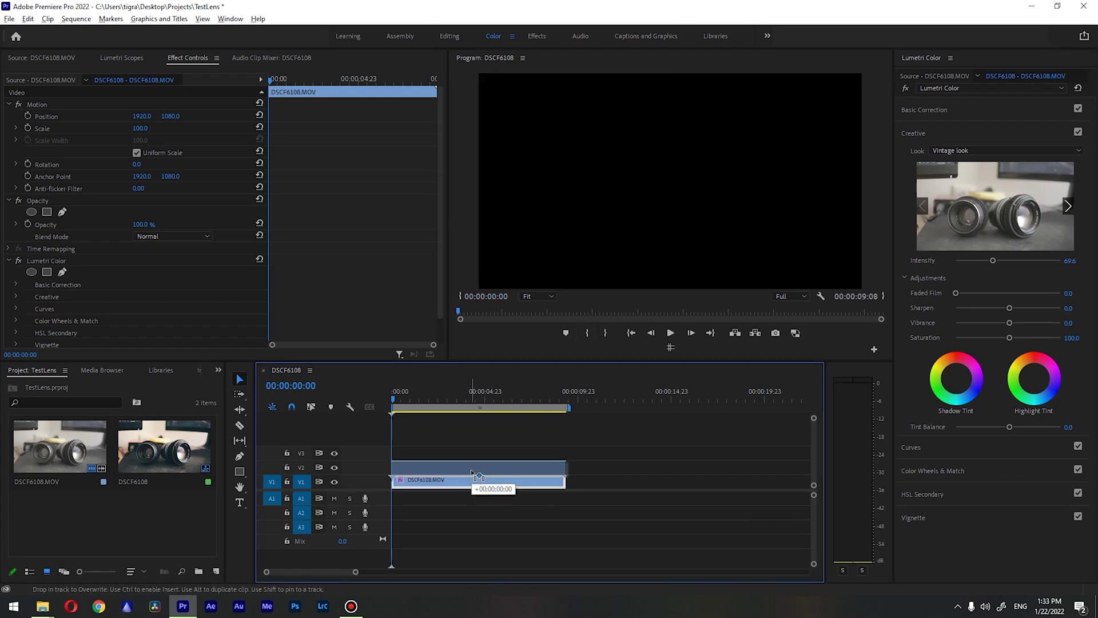
pyautogui.moveTo(471, 470); pyautogui.dragTo(472, 470)
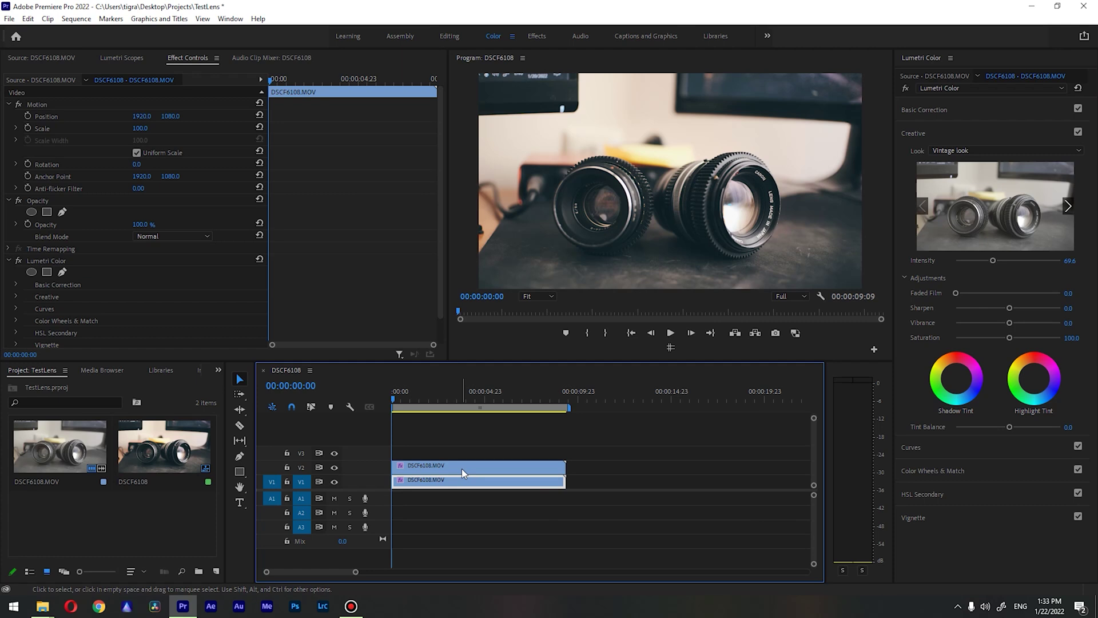
pyautogui.click(240, 425)
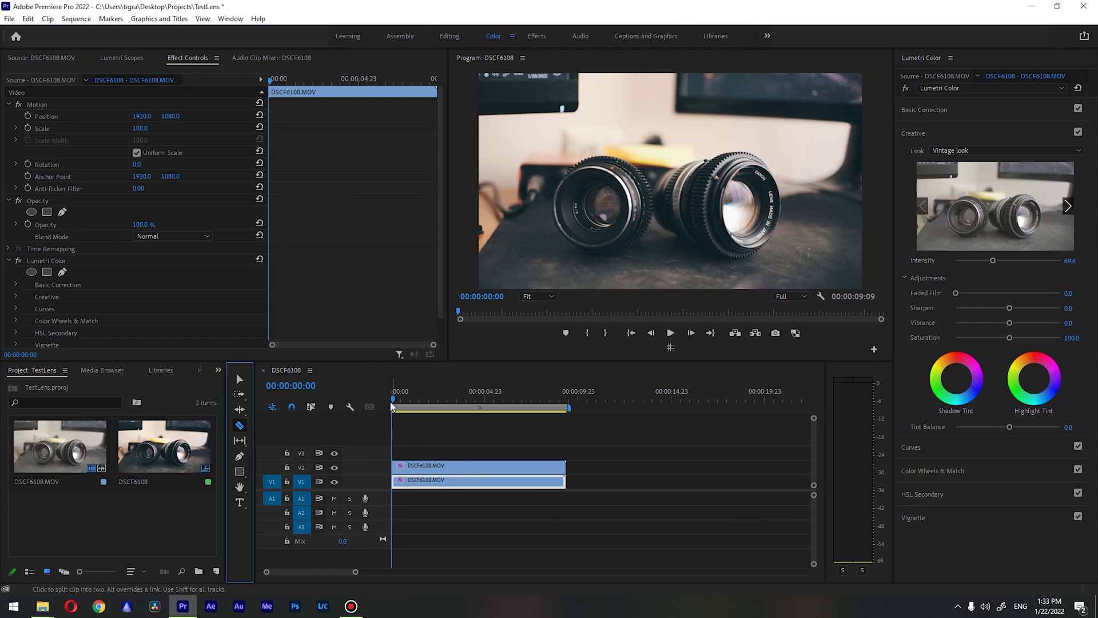
pyautogui.moveTo(392, 407); pyautogui.dragTo(478, 400)
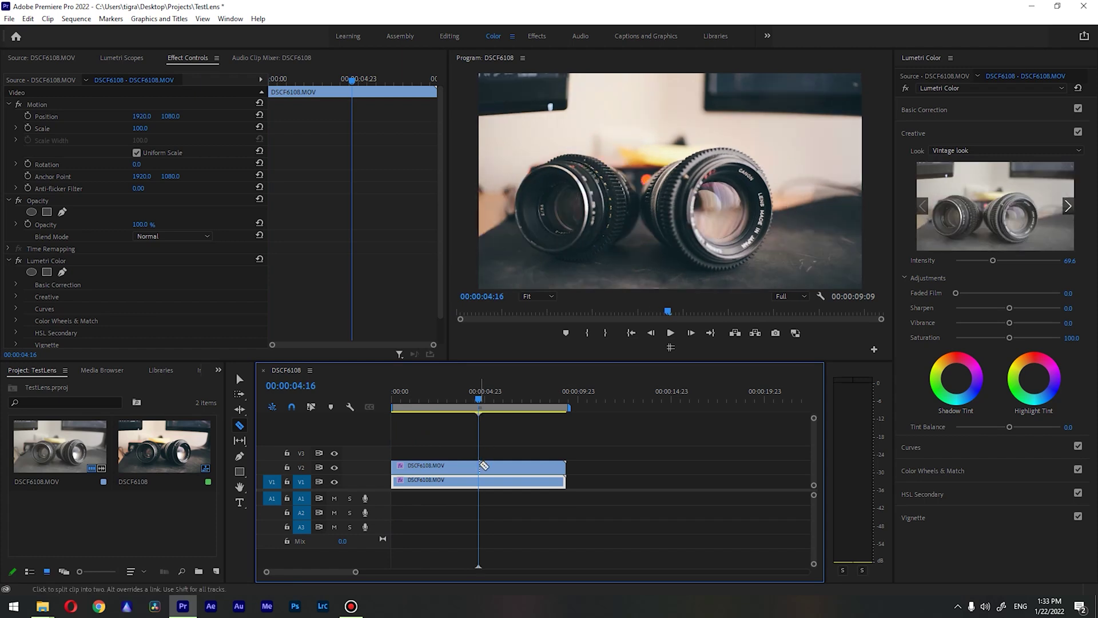
pyautogui.click(483, 465)
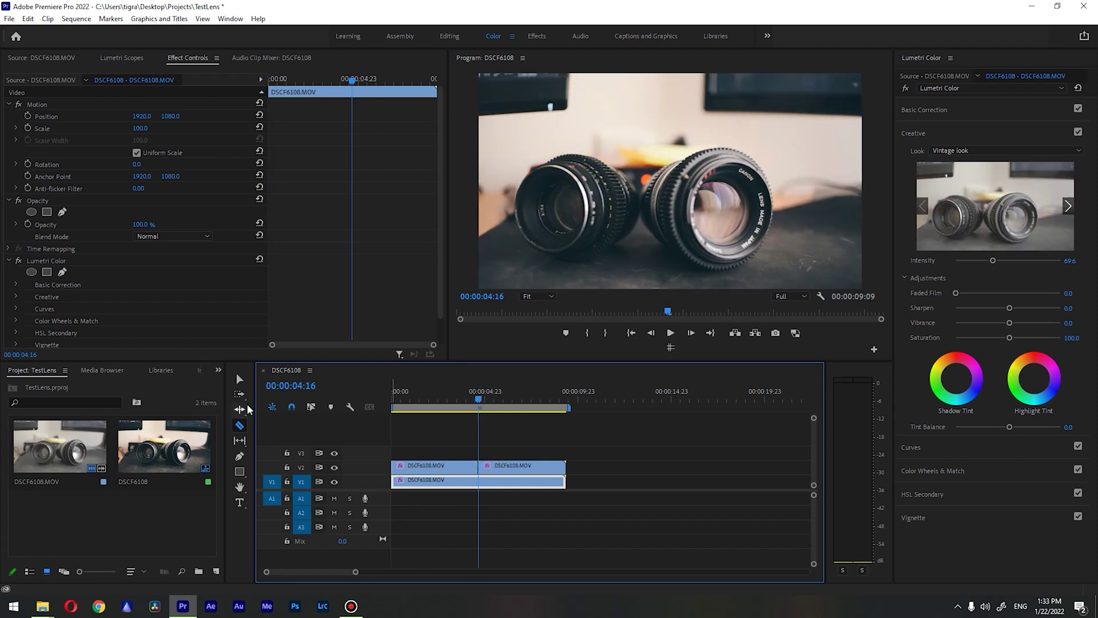
# Delete the copy's first piece so the V2 clip starts at 00:00:04:16.
pyautogui.click(241, 381)
pyautogui.click(427, 464)
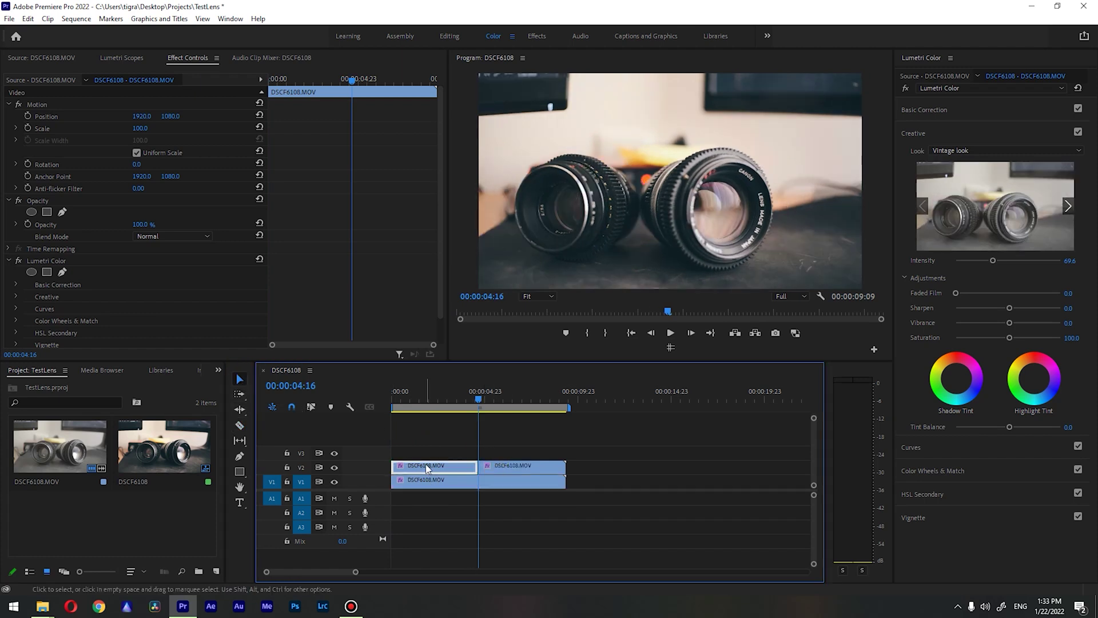
pyautogui.press('Delete')
pyautogui.click(434, 467)
pyautogui.press('Delete')
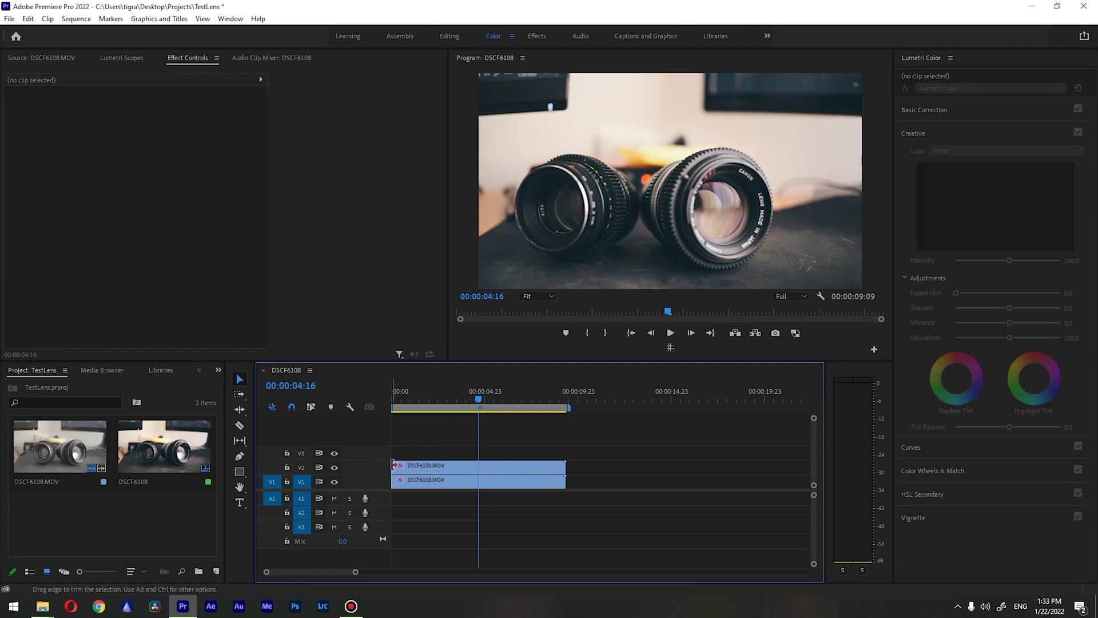
pyautogui.moveTo(395, 465); pyautogui.dragTo(477, 465)
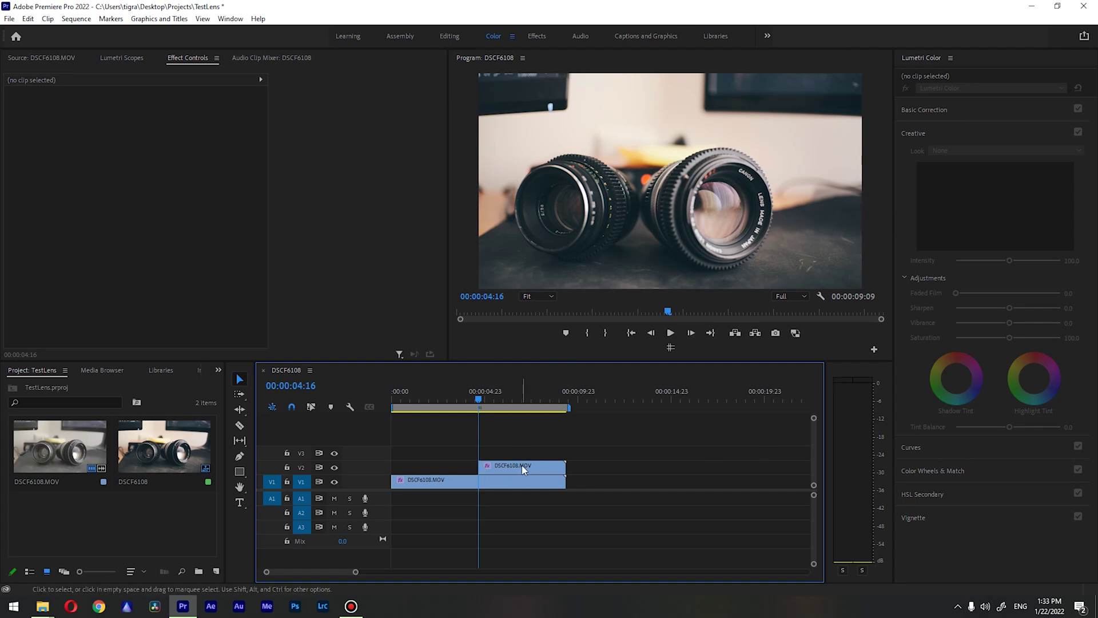
pyautogui.click(449, 485)
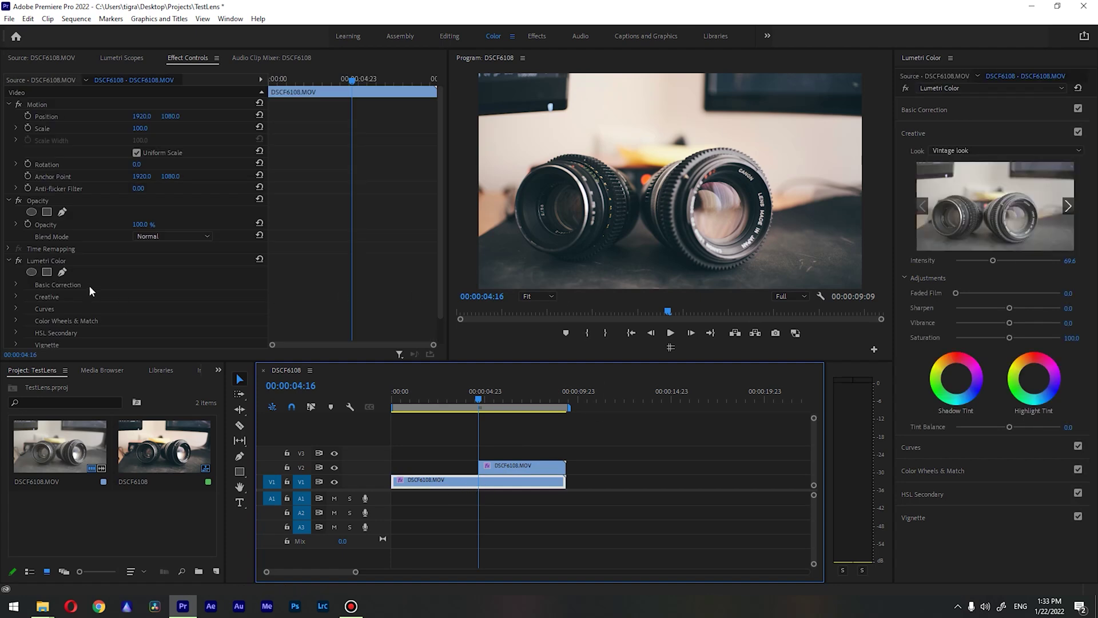
# Toggle the bottom clip's Lumetri grade off and on at 00:00:02:19 to compare.
pyautogui.click(19, 262)
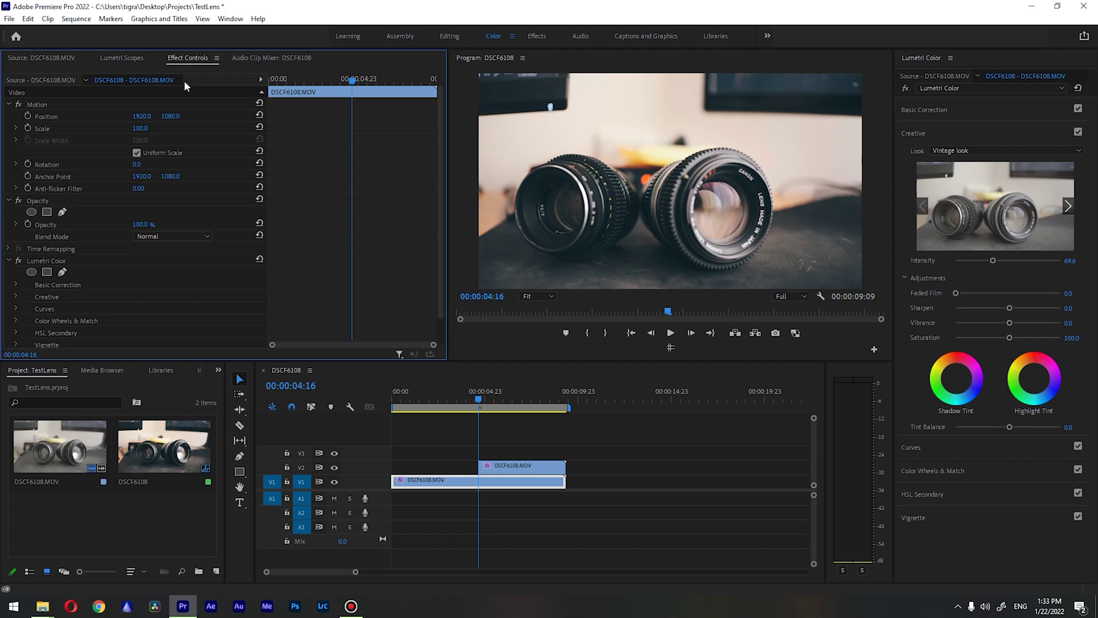
pyautogui.moveTo(474, 403); pyautogui.dragTo(444, 402)
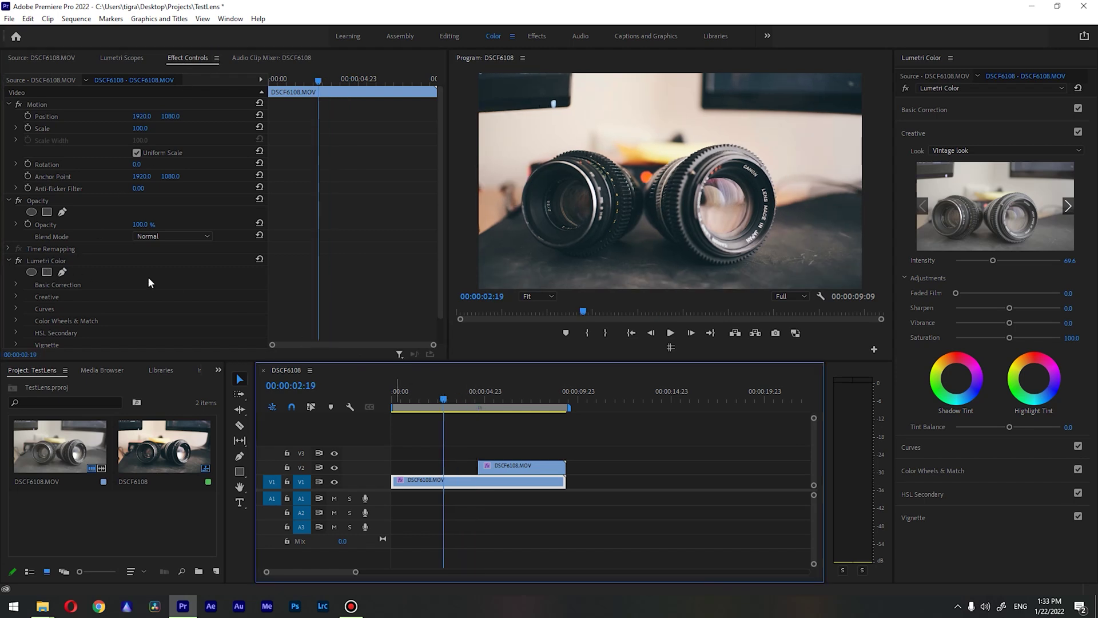
pyautogui.click(19, 261)
pyautogui.click(19, 262)
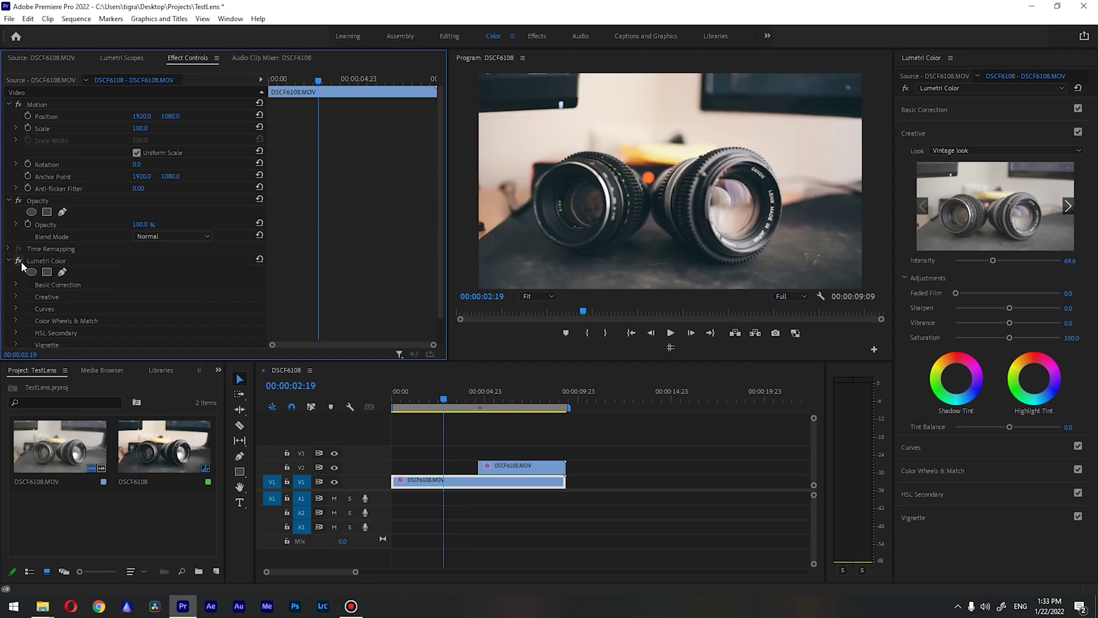
pyautogui.click(20, 261)
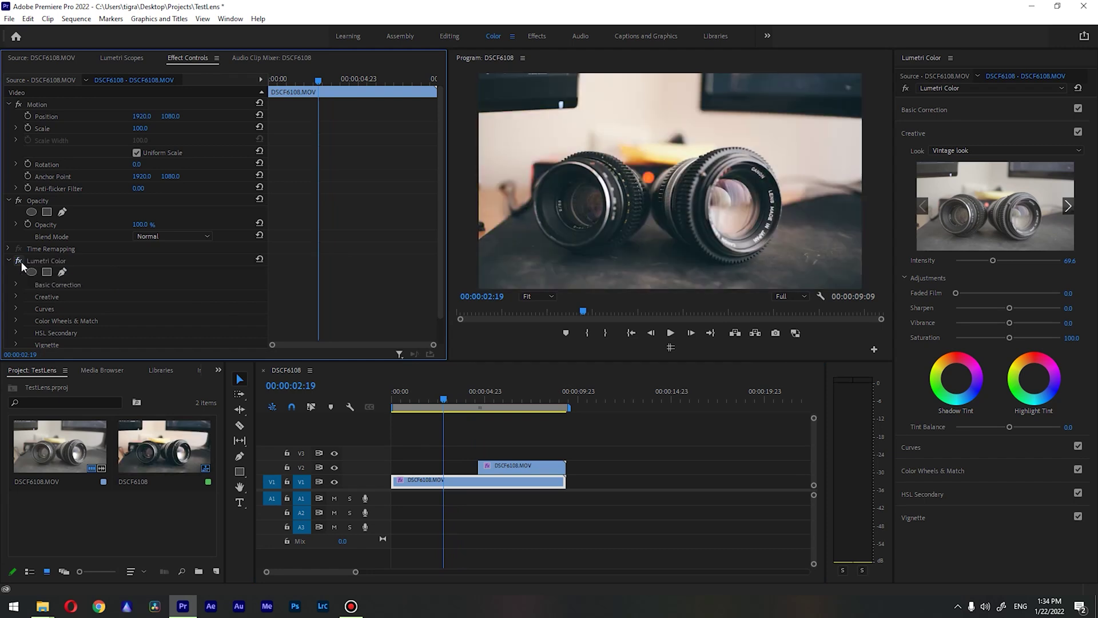
# Delete the Lumetri Color effect from the bottom clip.
pyautogui.click(67, 259)
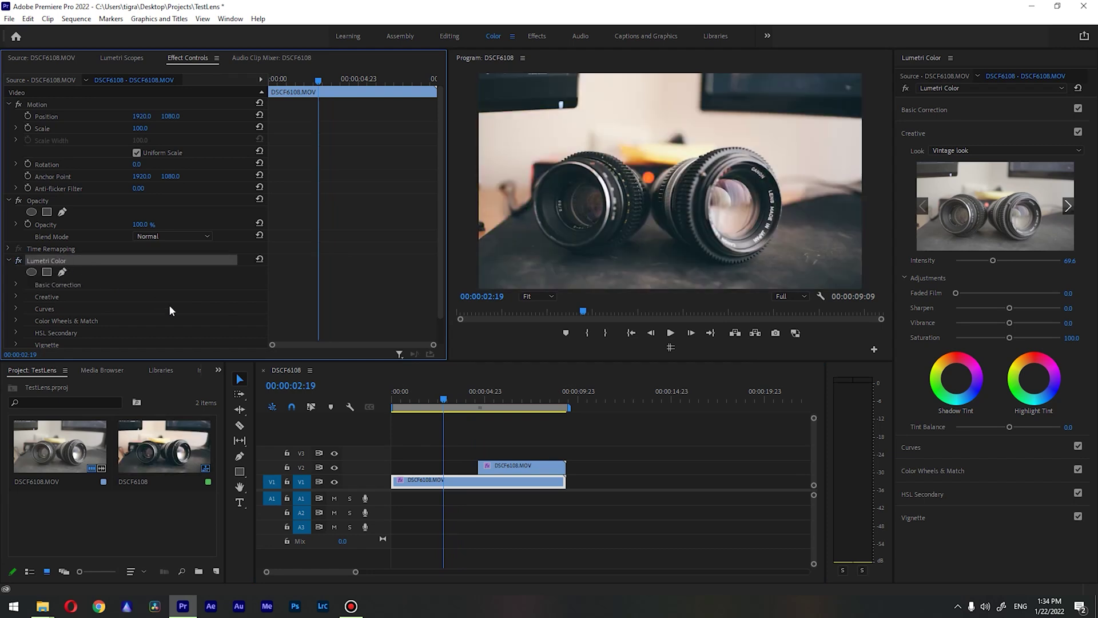
pyautogui.press('Delete')
pyautogui.moveTo(442, 409)
pyautogui.mouseDown()
pyautogui.moveTo(487, 403)
pyautogui.moveTo(469, 402)
pyautogui.mouseUp()
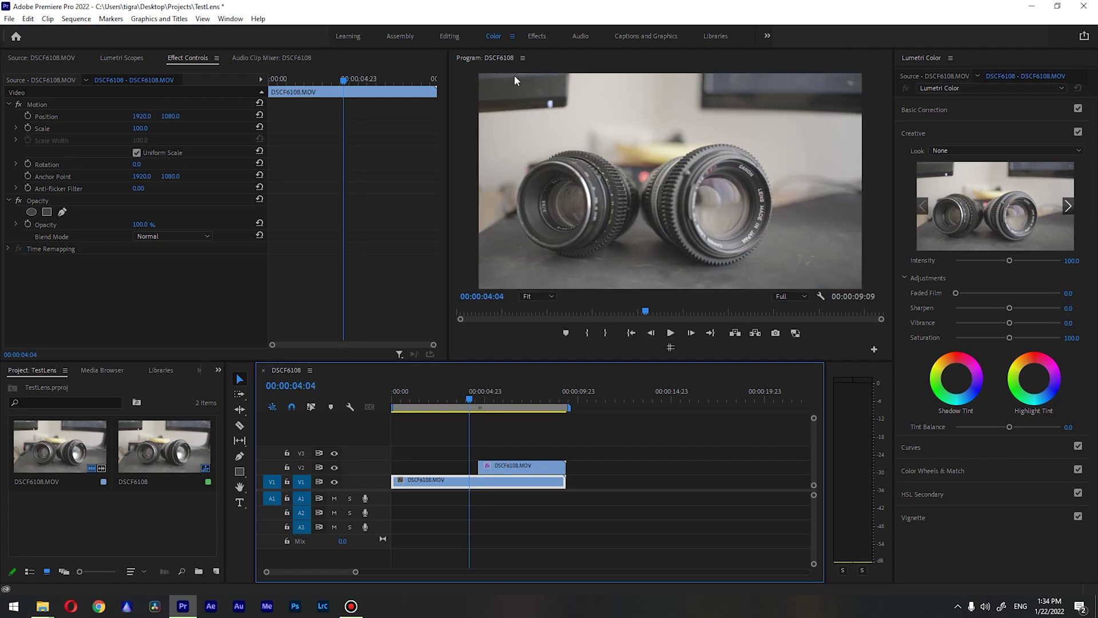
# In the Effects workspace, find the Wipe transition and place it at the V2 clip's start.
pyautogui.click(541, 37)
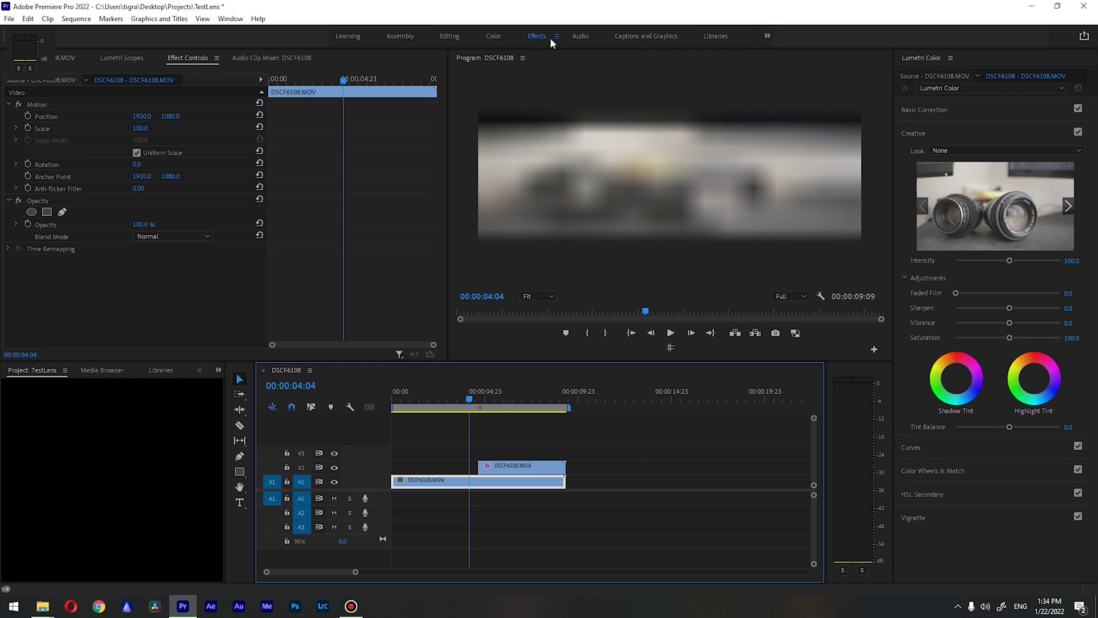
pyautogui.click(949, 73)
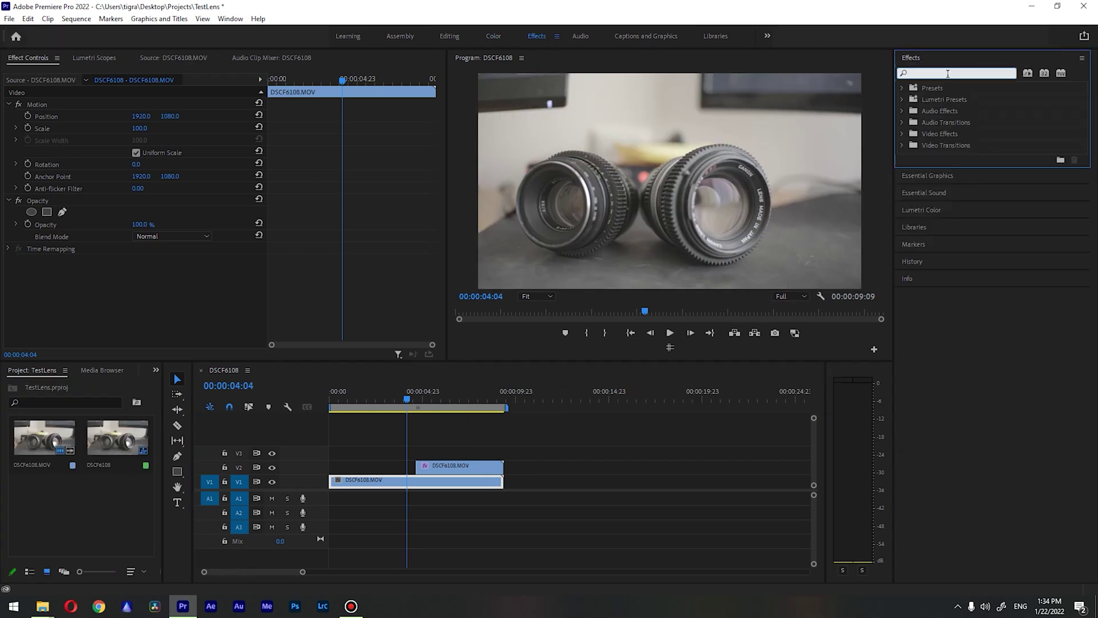
pyautogui.write('wipe')
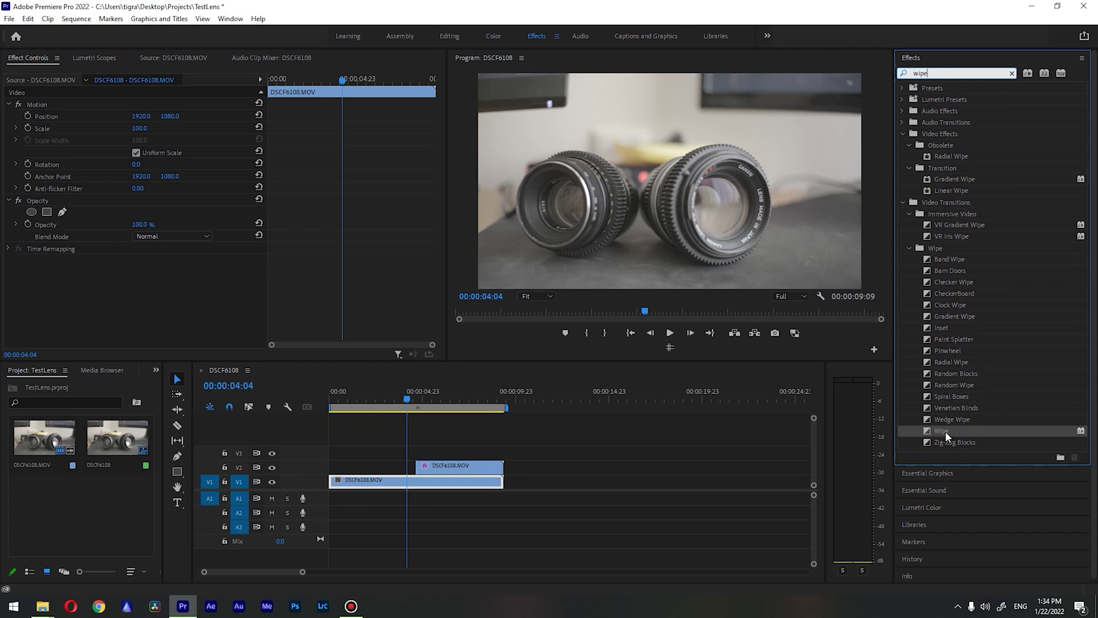
pyautogui.moveTo(958, 439); pyautogui.dragTo(696, 437)
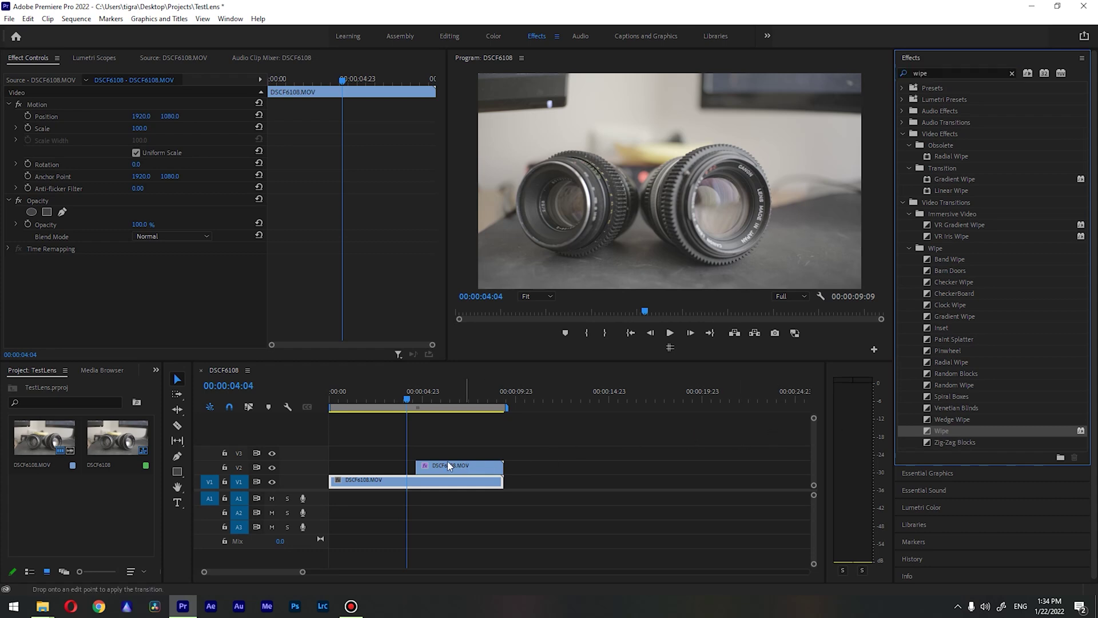
pyautogui.moveTo(427, 470); pyautogui.dragTo(424, 471)
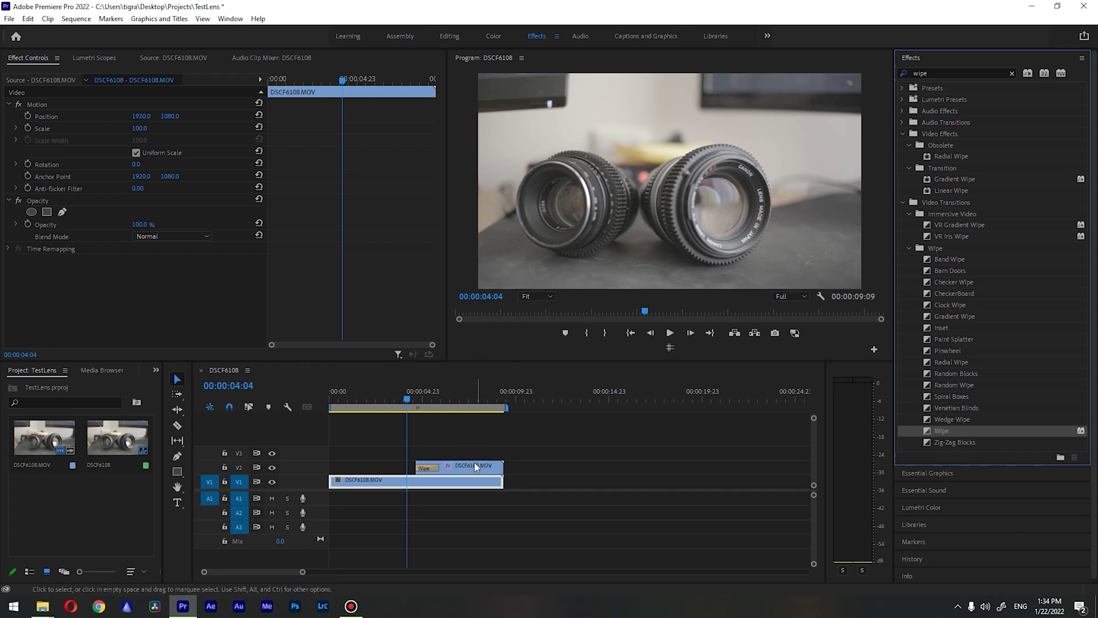
# Play back the wipe, return to its start, and select the transition.
pyautogui.press('space')
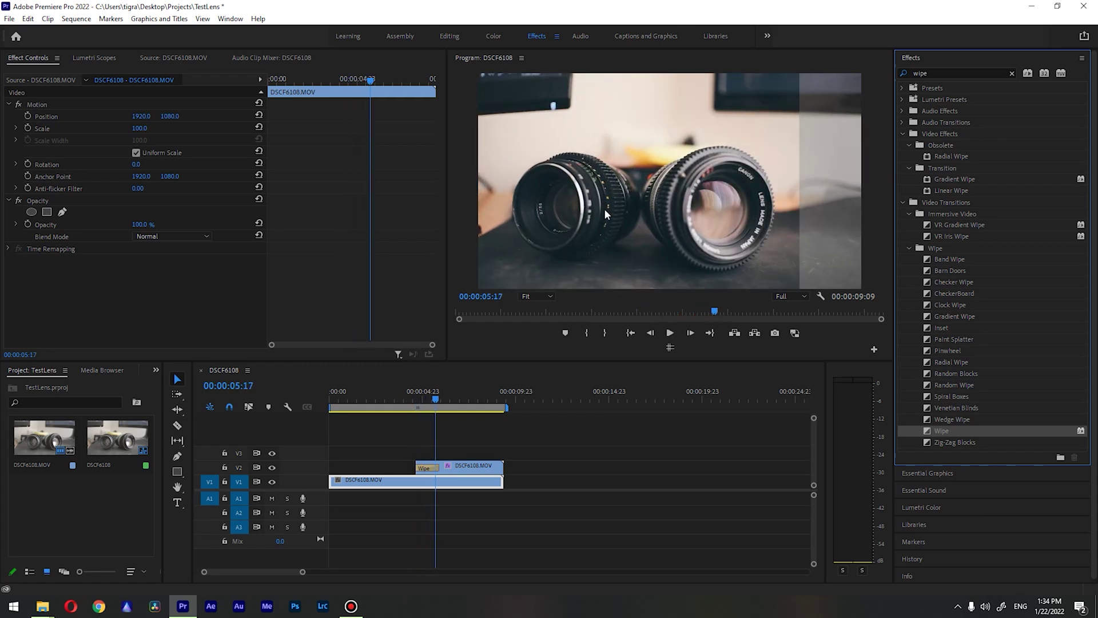
pyautogui.press('space')
pyautogui.moveTo(438, 403); pyautogui.dragTo(412, 403)
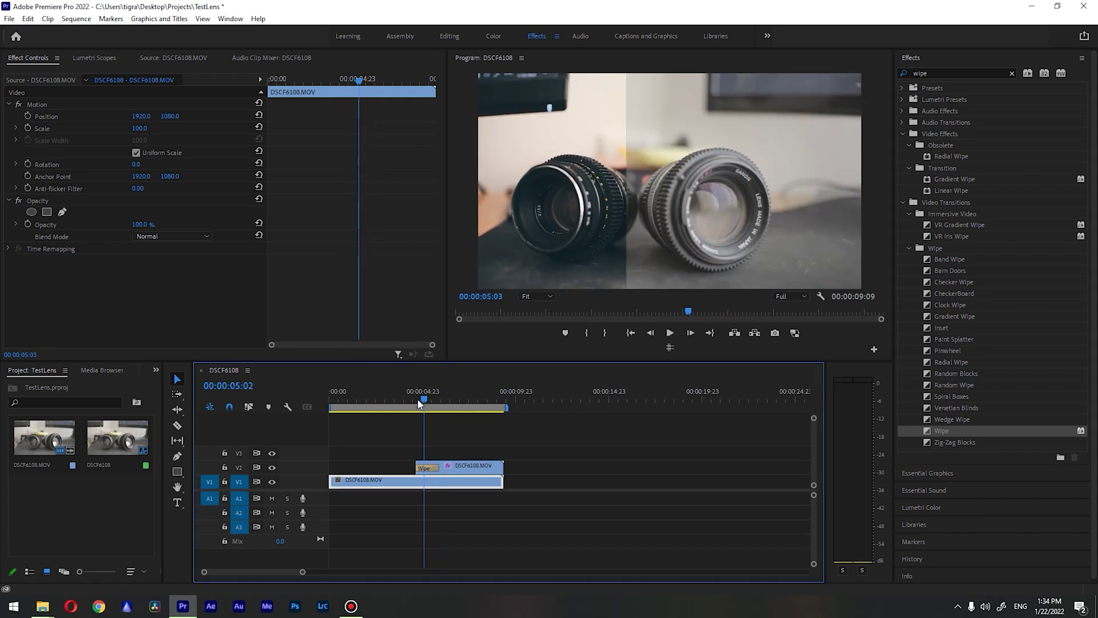
pyautogui.click(407, 402)
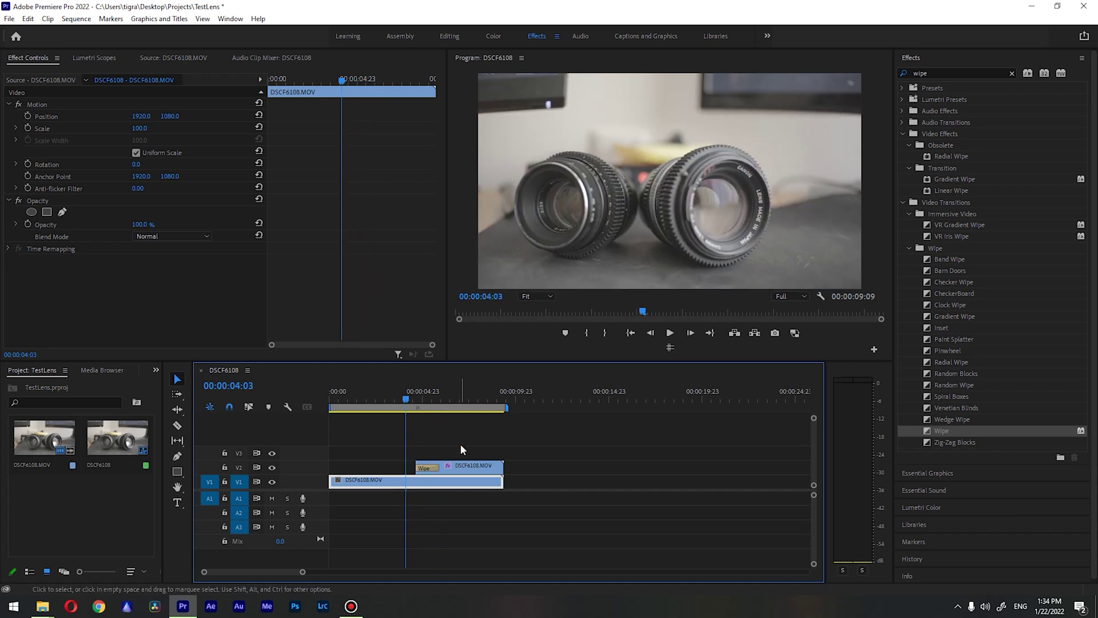
pyautogui.click(430, 469)
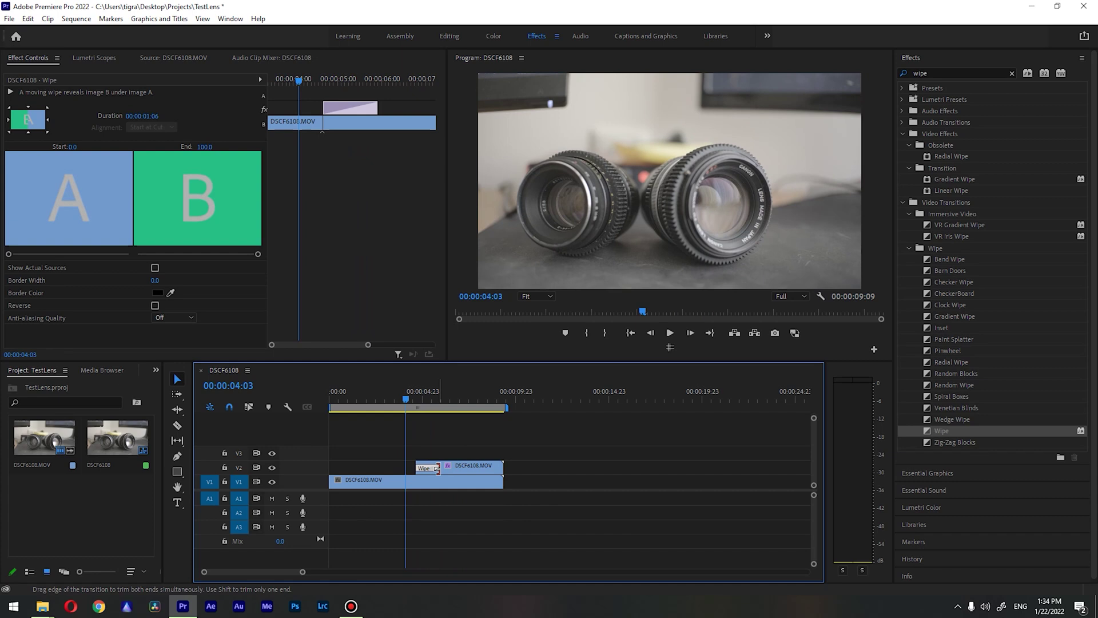
# Lengthen the Wipe transition and preview the longer sweep.
pyautogui.moveTo(440, 469); pyautogui.dragTo(473, 469)
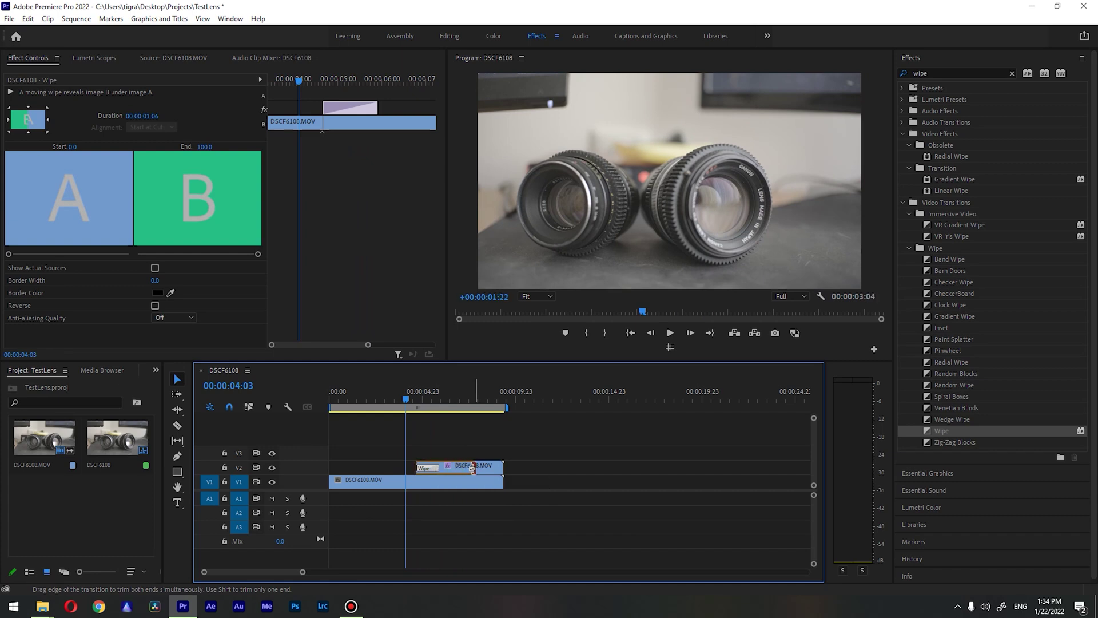
pyautogui.press('space')
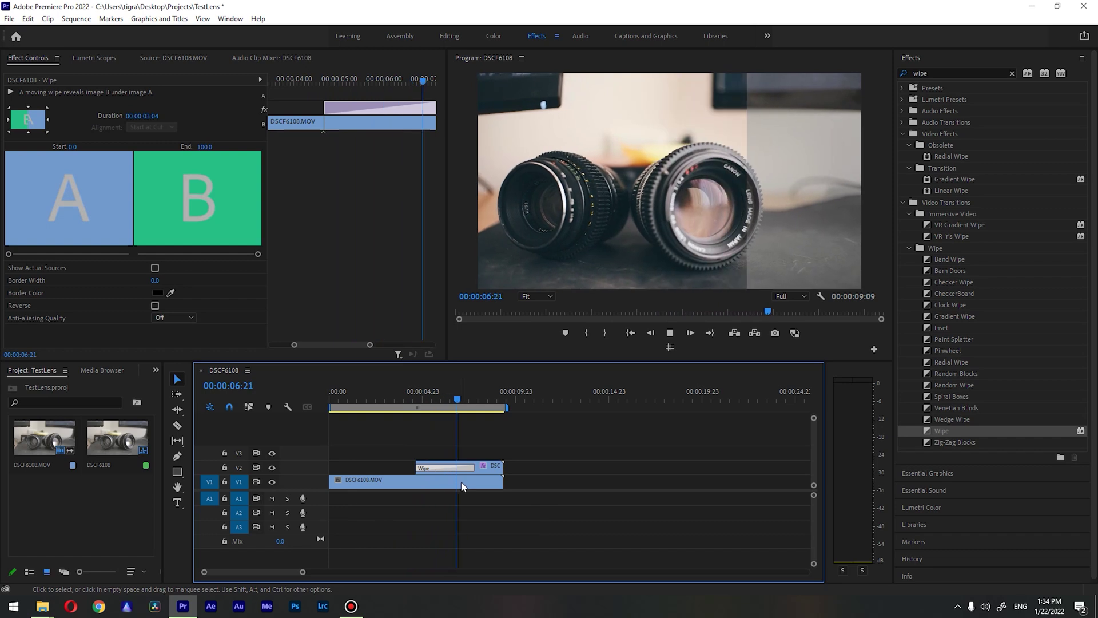
pyautogui.press('space')
# Trim the Wipe transition back to a short 19-frame sweep.
pyautogui.click(461, 479)
pyautogui.click(460, 468)
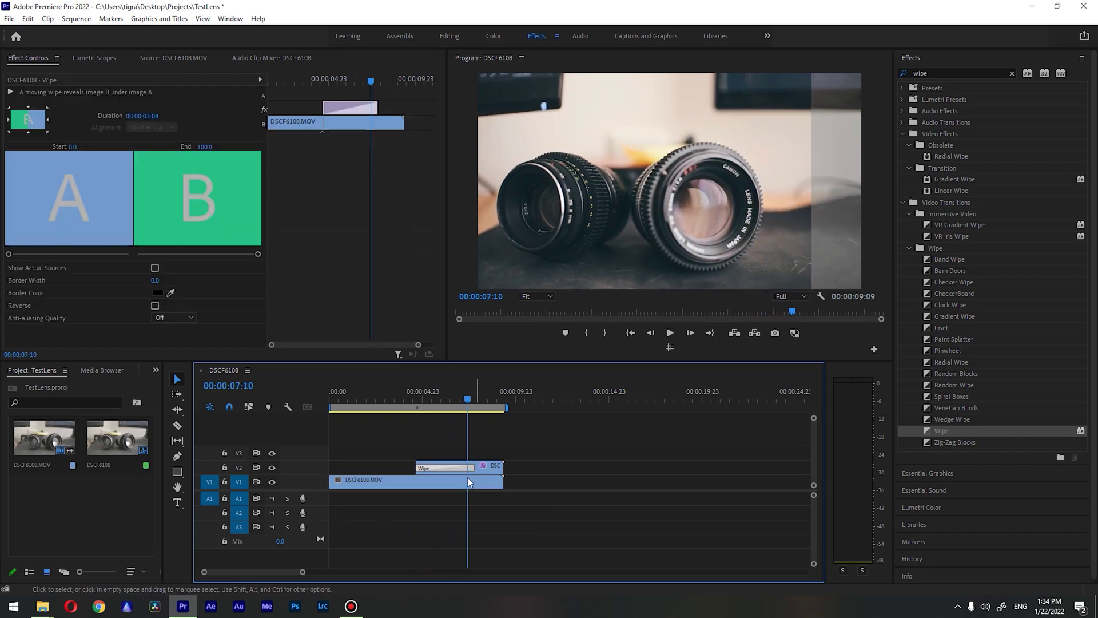
pyautogui.moveTo(473, 468); pyautogui.dragTo(431, 470)
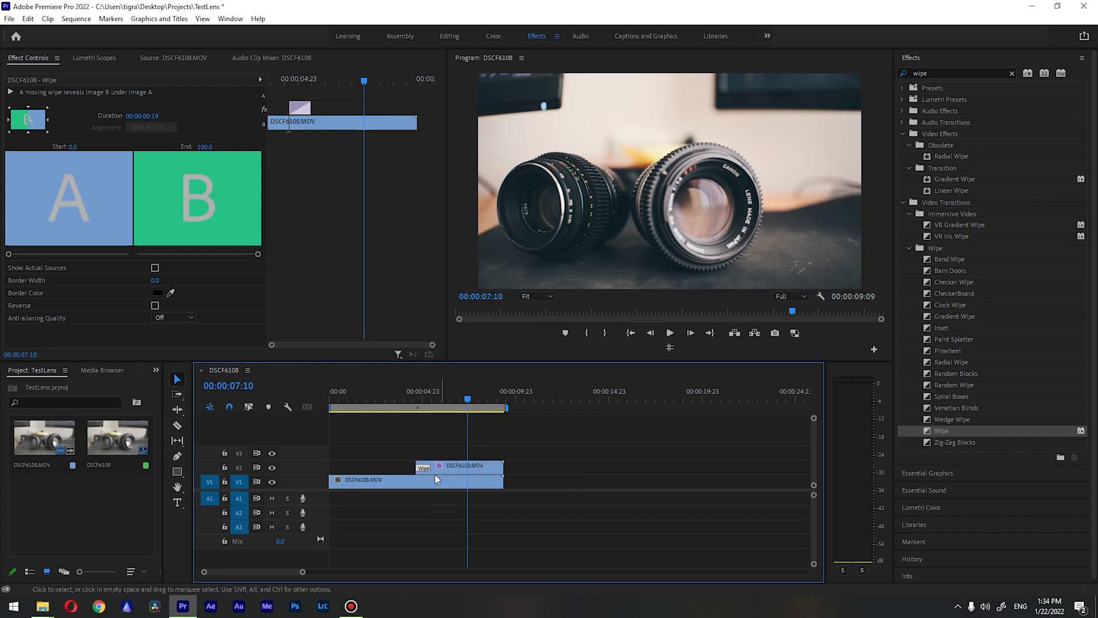
pyautogui.click(445, 463)
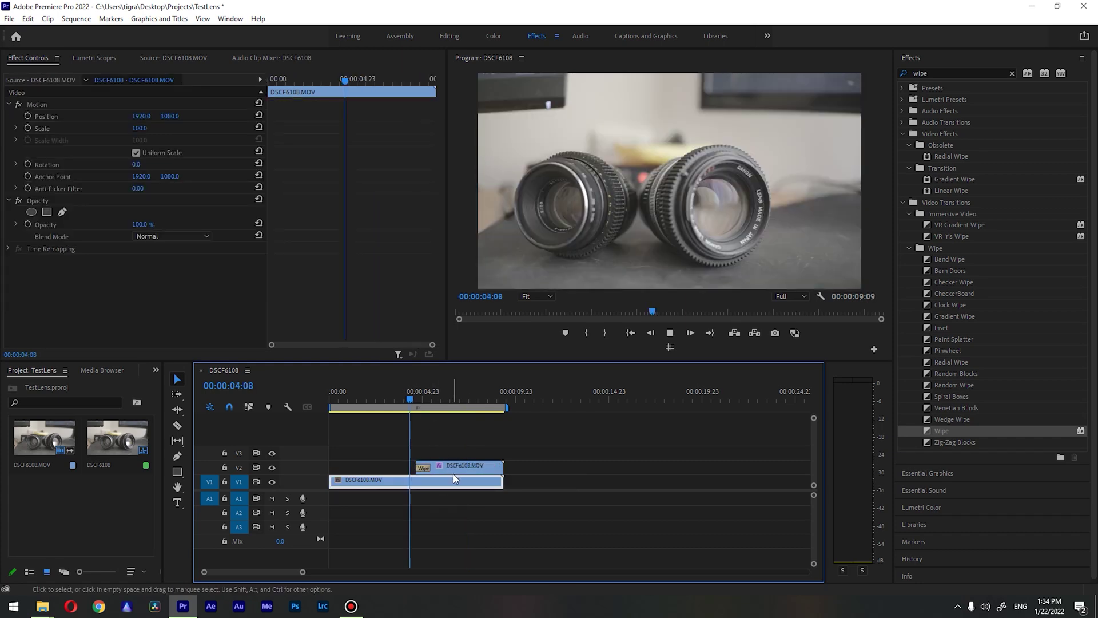
pyautogui.press('space')
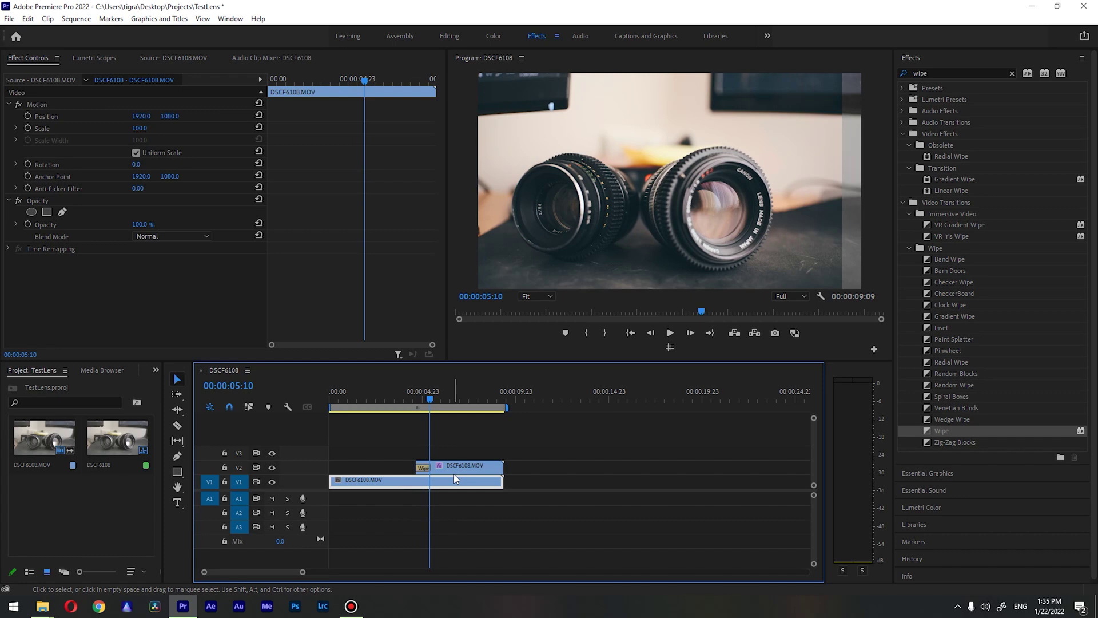